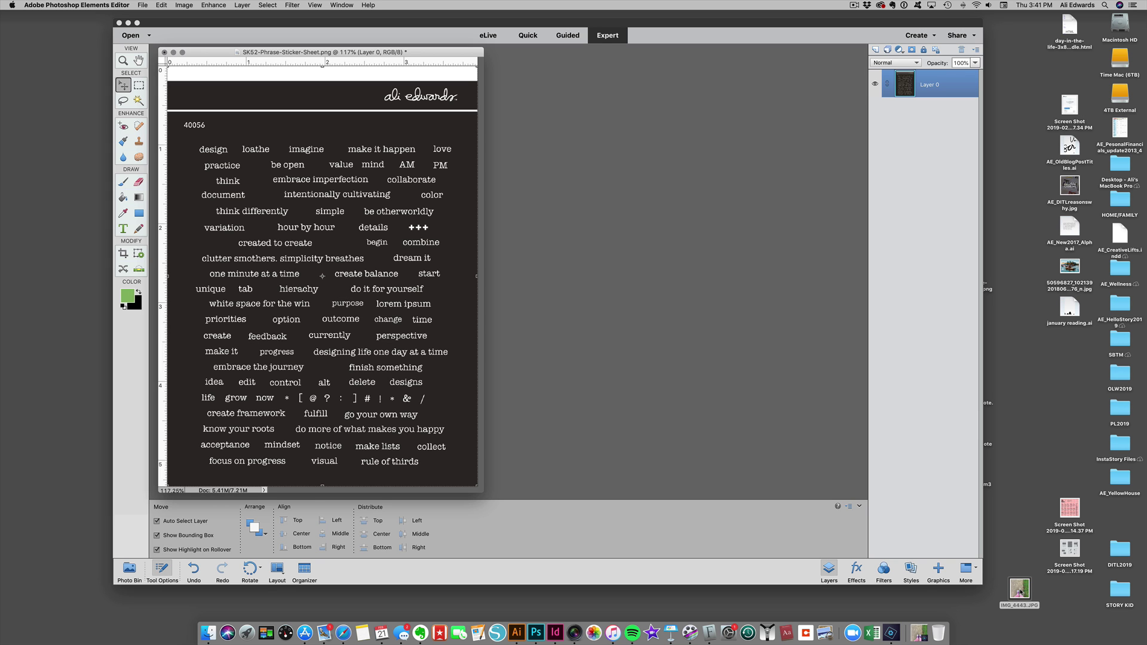
Open IMG_4443.JPG in Elements, review its Image Size without changes, and choose the Crop tool
left_click_drag(1020, 590, 892, 637)
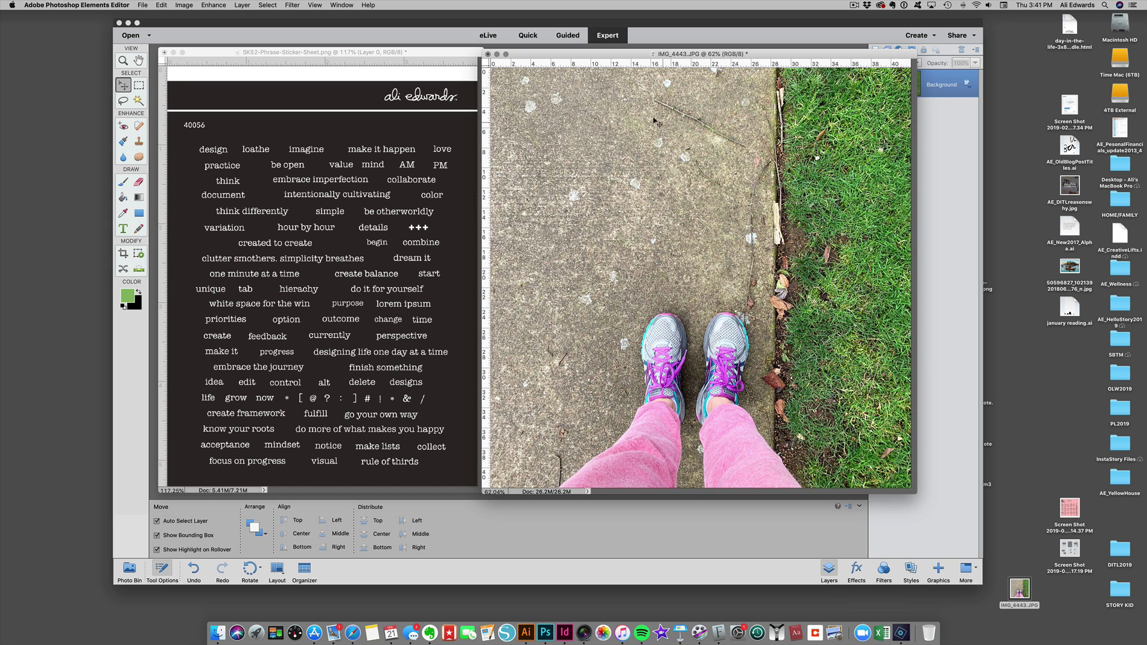
left_click_drag(607, 55, 616, 54)
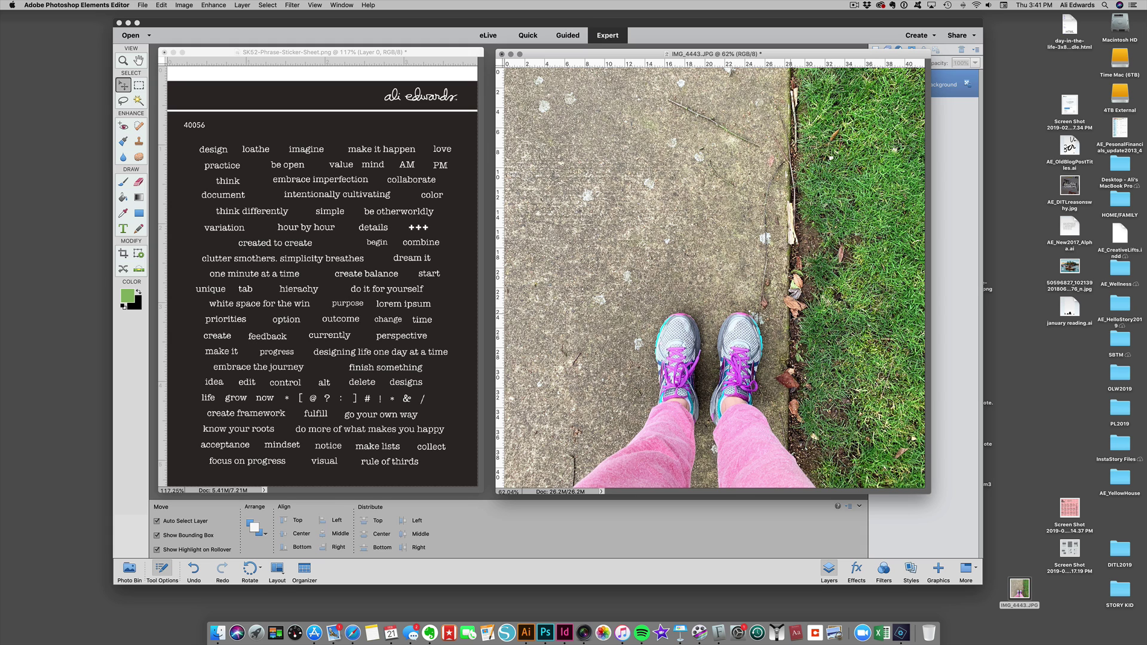
key("super+alt+i")
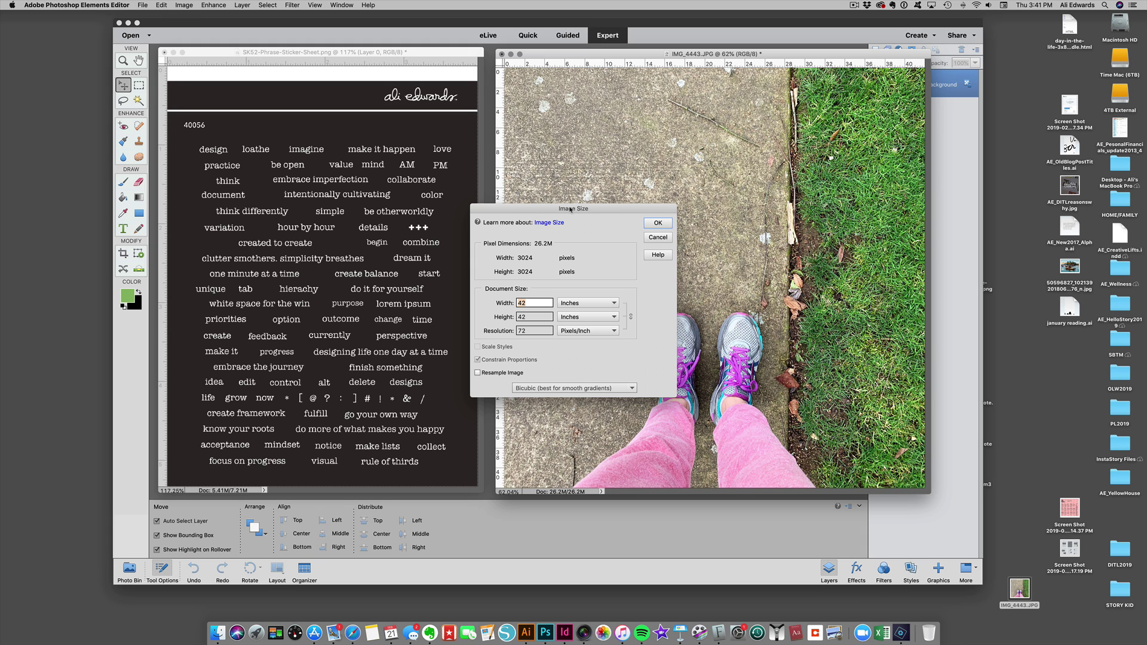
left_click_drag(570, 210, 795, 120)
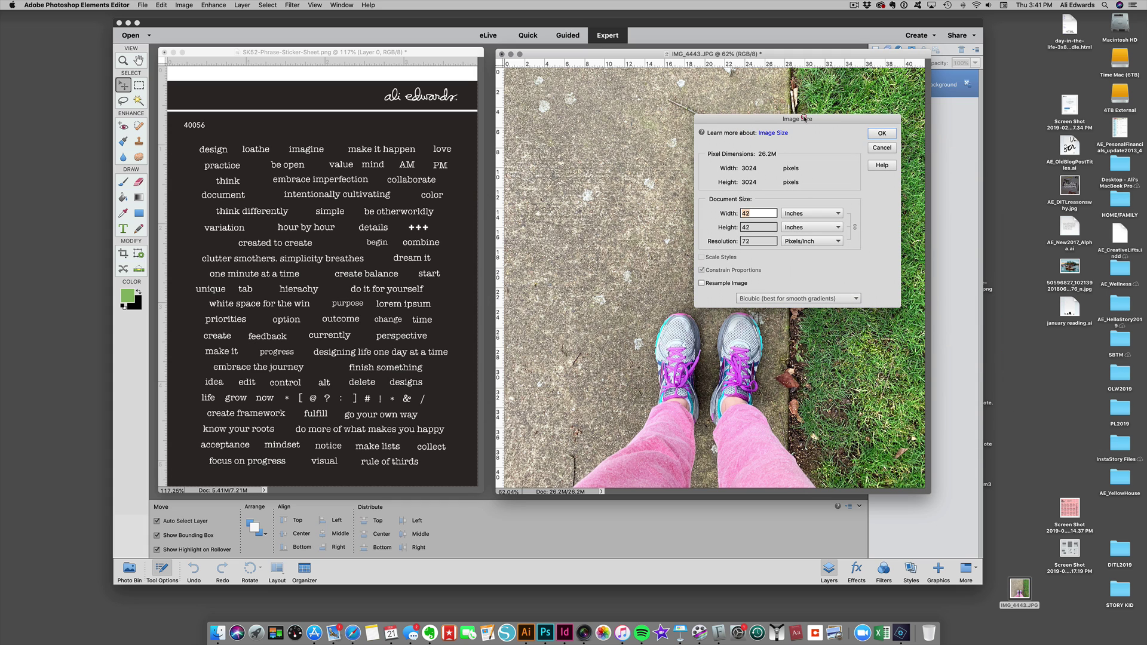
left_click(881, 148)
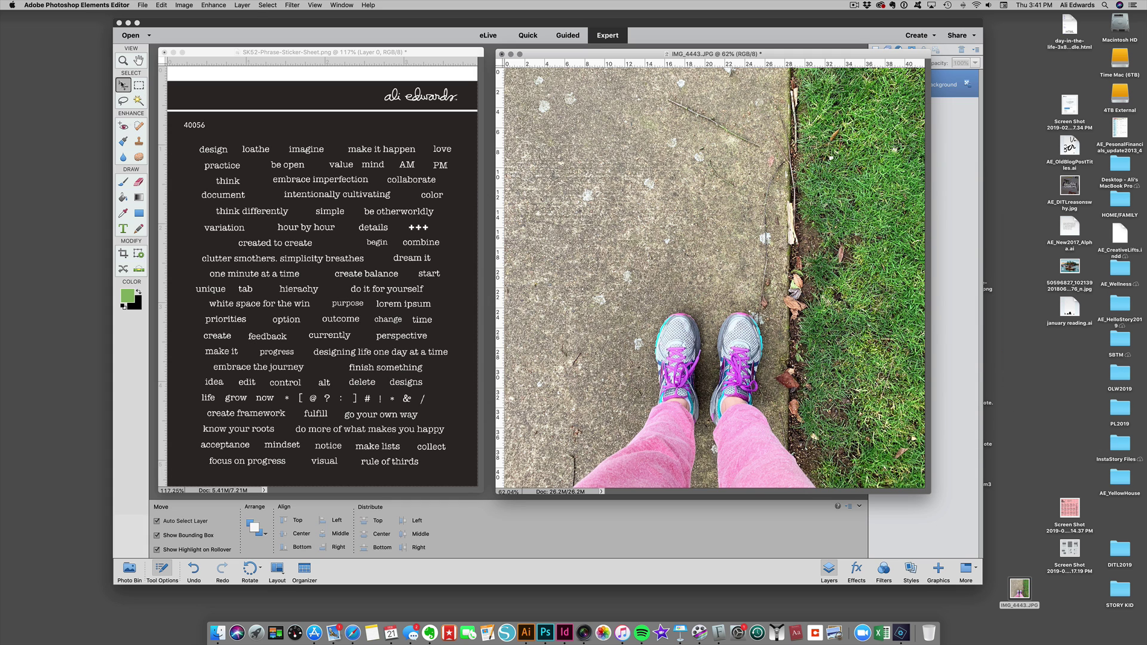
left_click(124, 254)
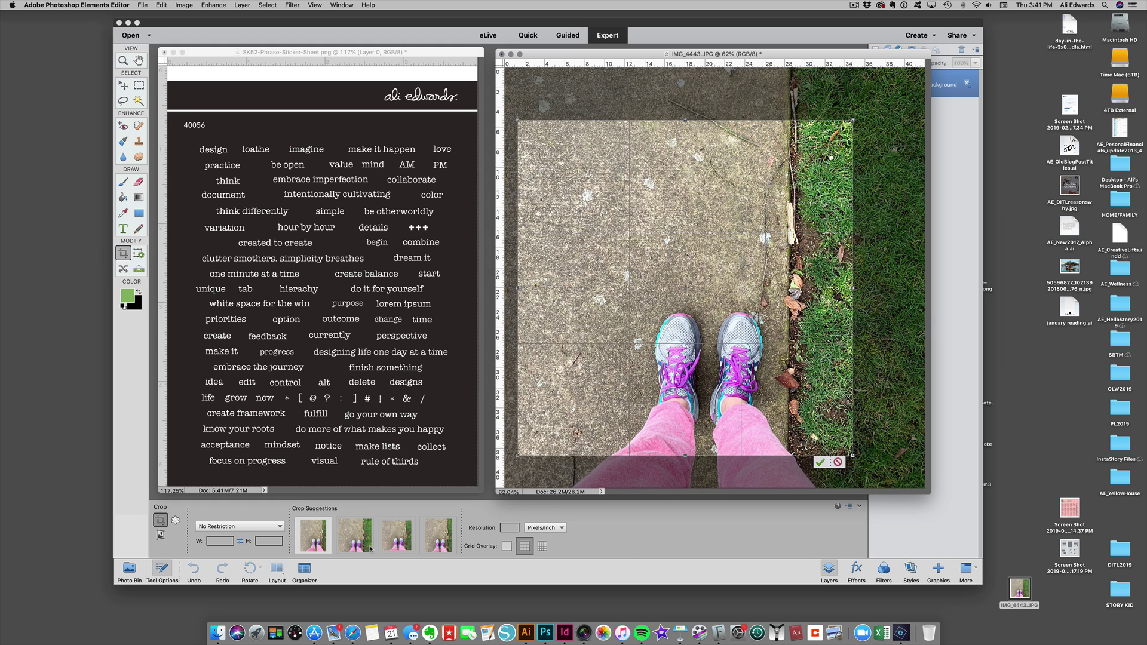
Choose the 4 x 6 in crop proportion, swap it to landscape 6 x 4, and apply the crop
left_click(278, 528)
left_click(261, 564)
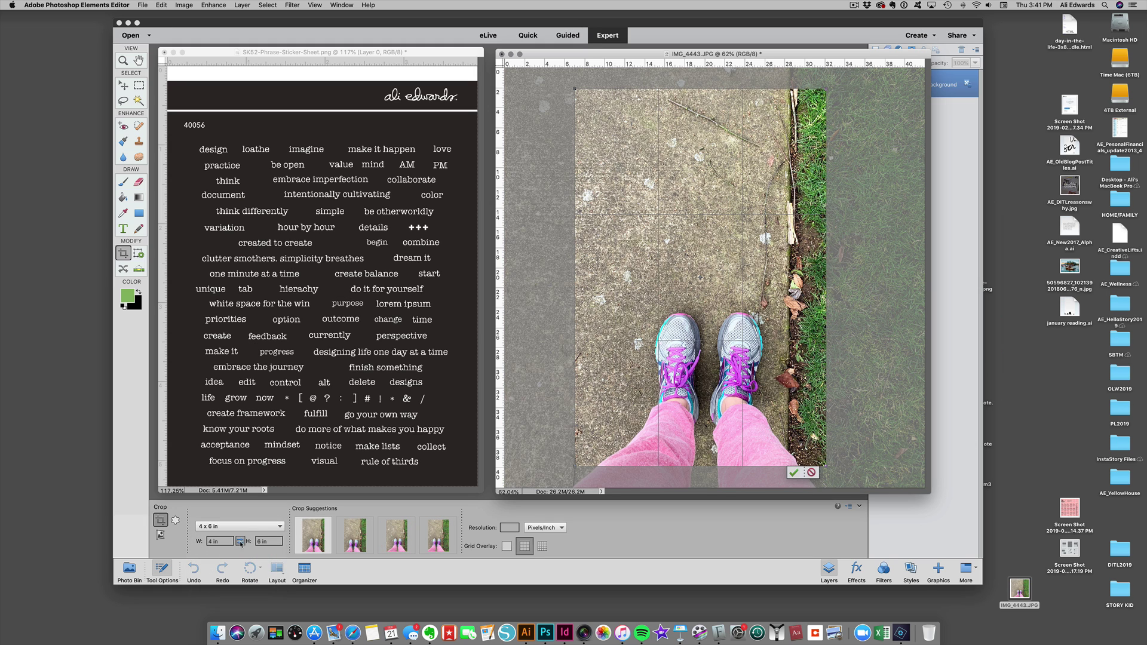
left_click(240, 542)
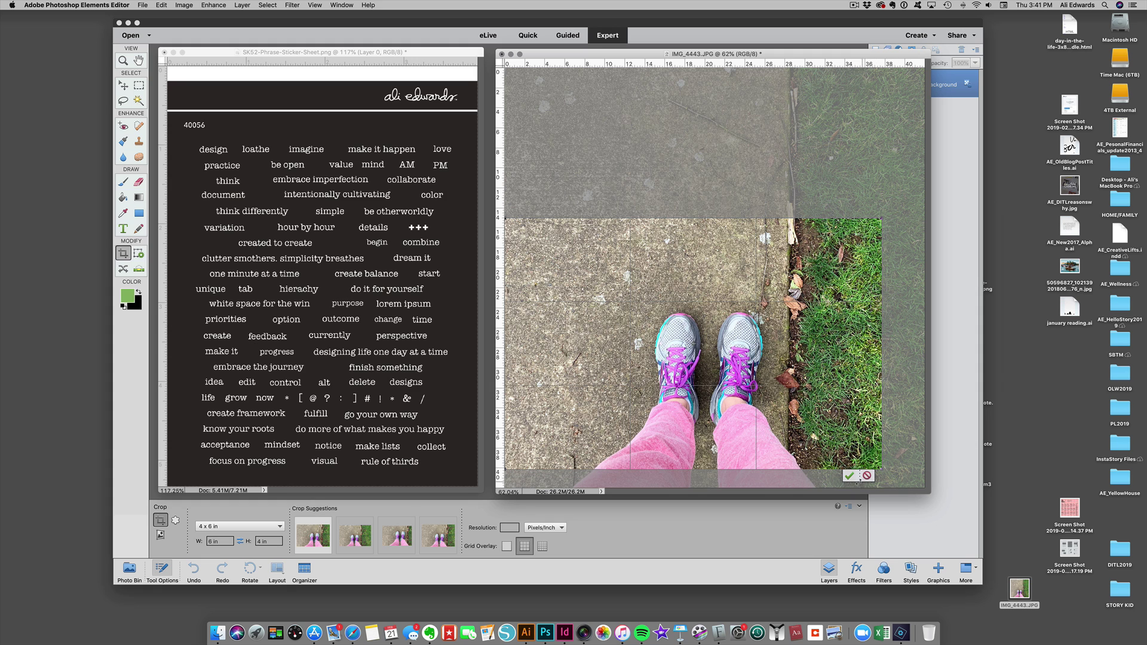
left_click(848, 476)
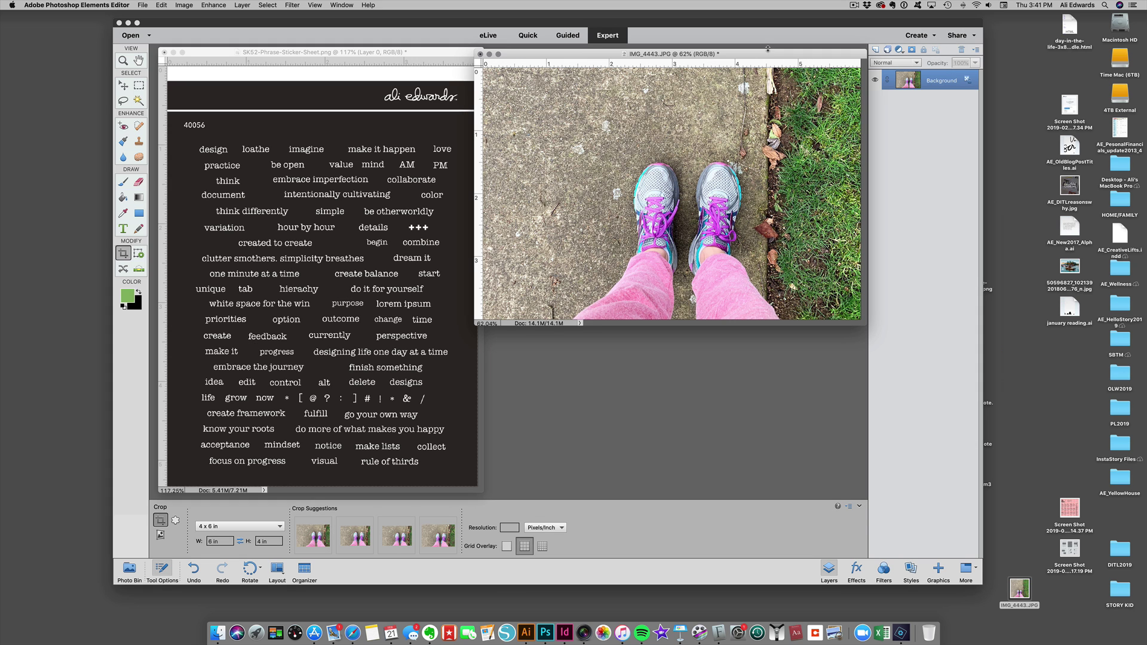
Move the cropped photo window down and right, and enlarge it
left_click_drag(766, 58, 788, 91)
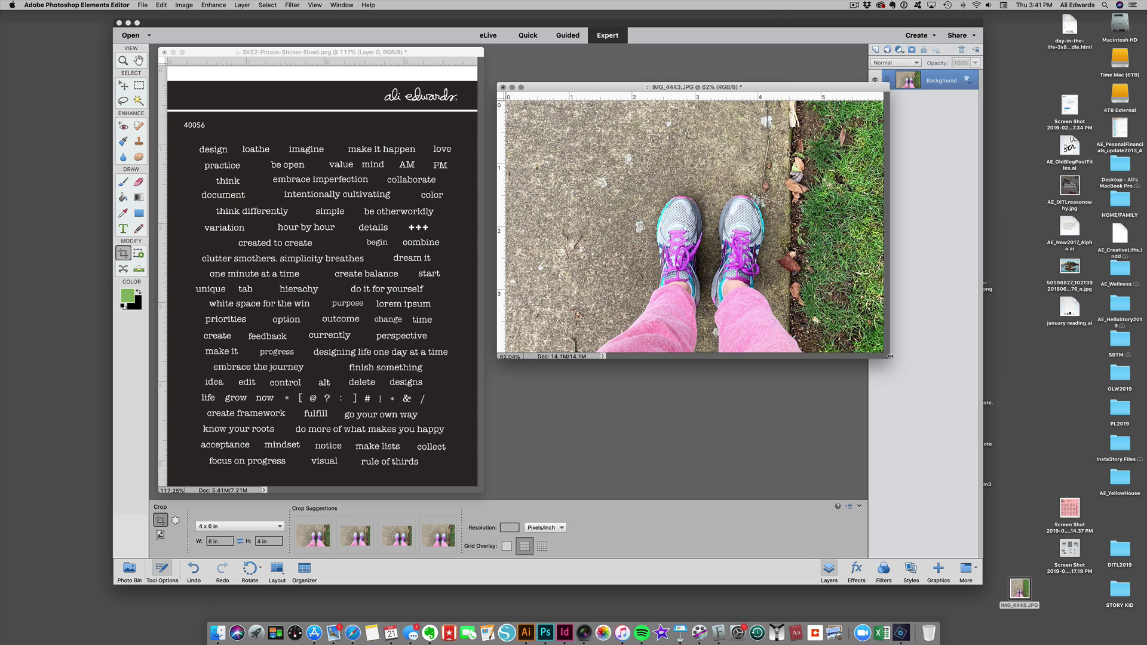
left_click_drag(895, 362, 936, 397)
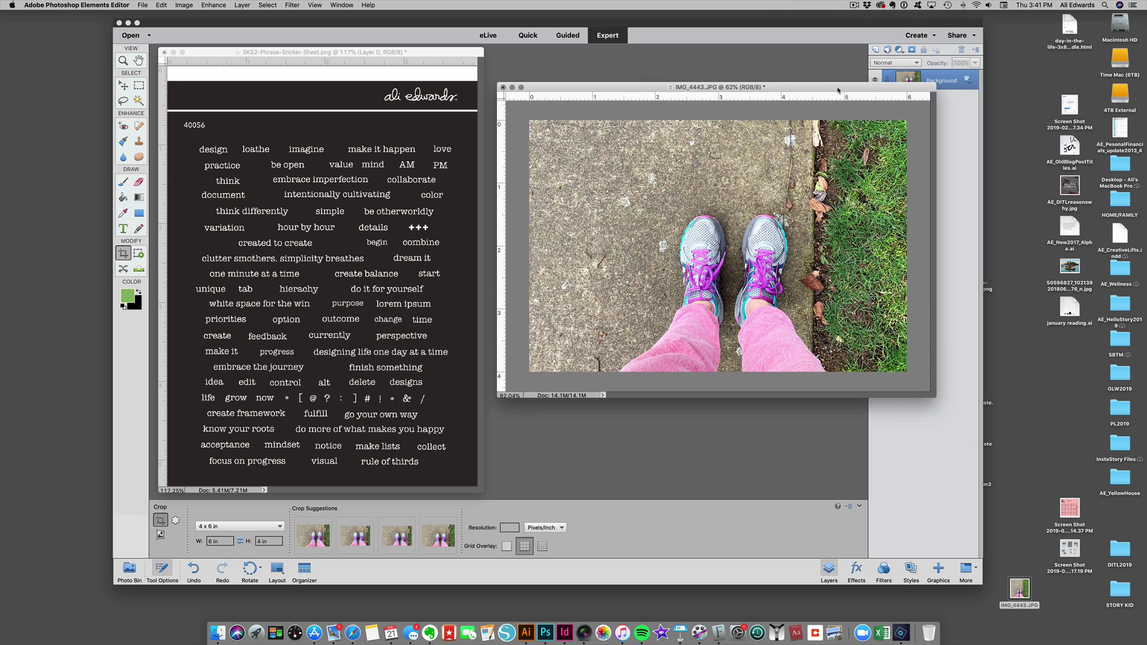
left_click_drag(837, 90, 835, 134)
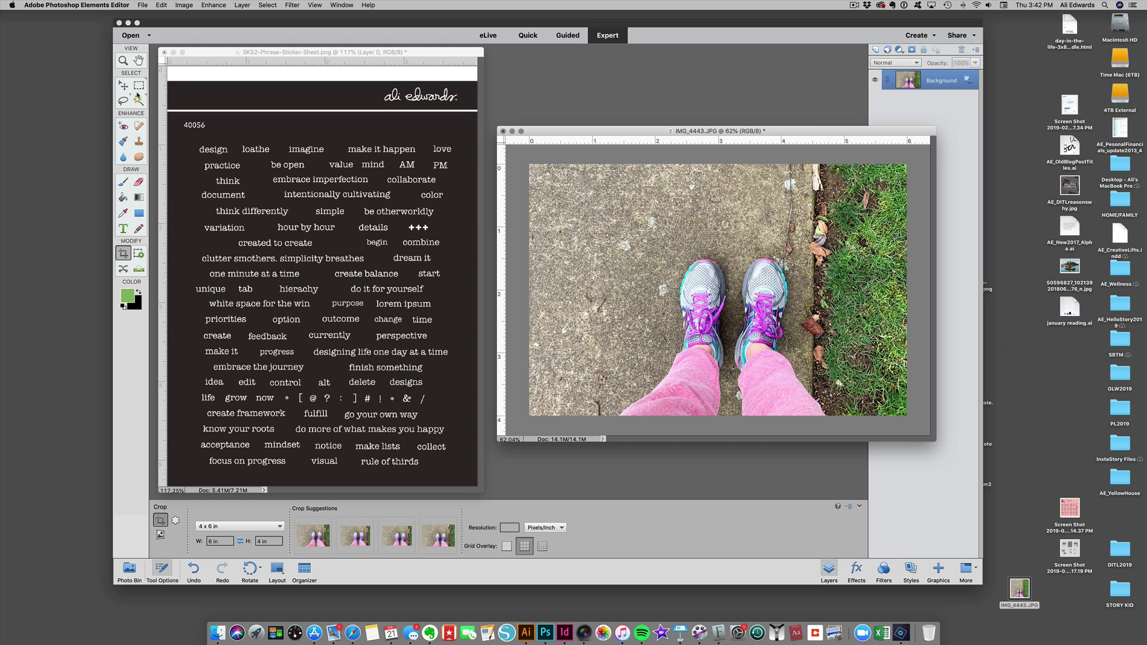
Draw a rectangular marquee around 'embrace imperfection' on the sticker sheet, then bring the sneakers photo forward
left_click(140, 88)
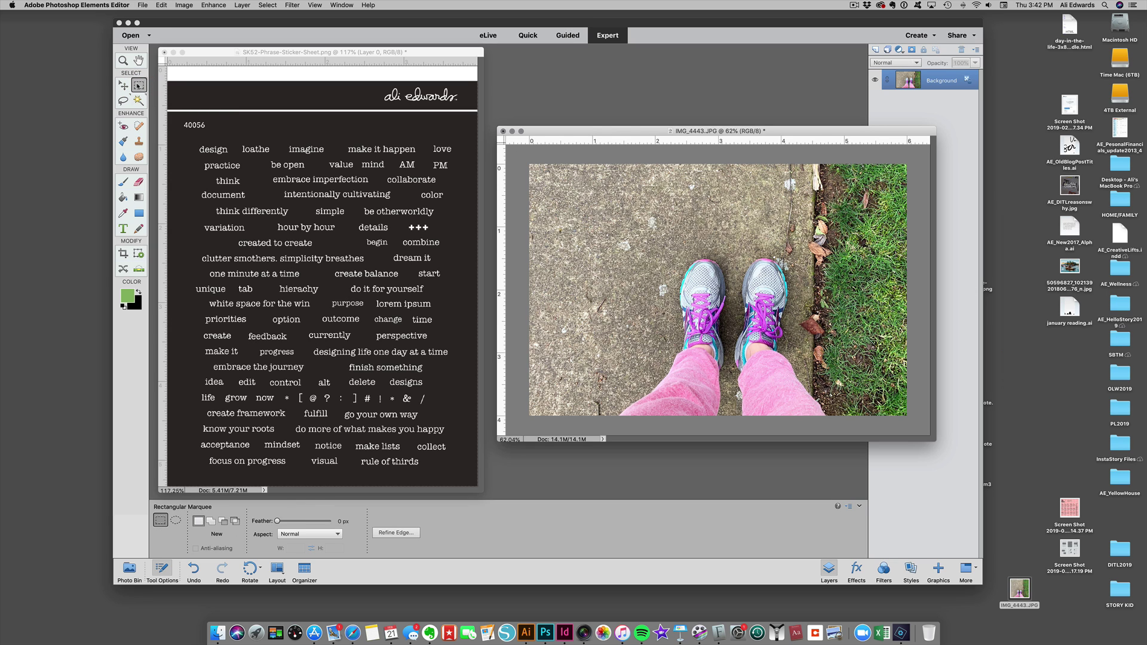
left_click(266, 174)
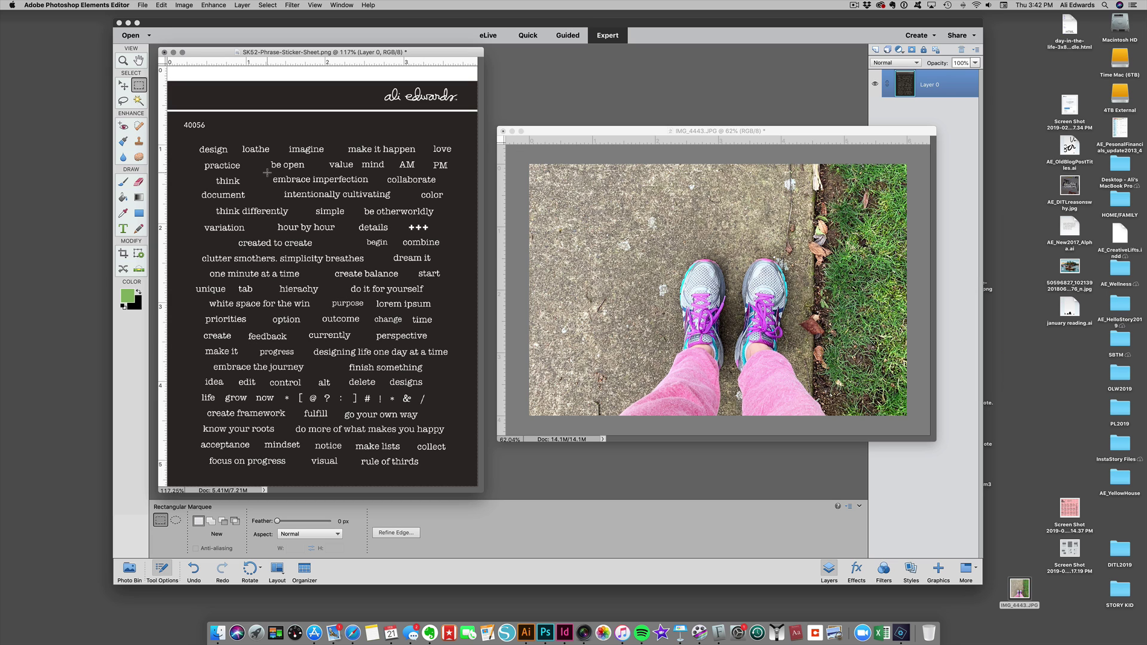
left_click_drag(267, 172, 373, 187)
left_click(599, 130)
left_click(425, 55)
left_click(596, 132)
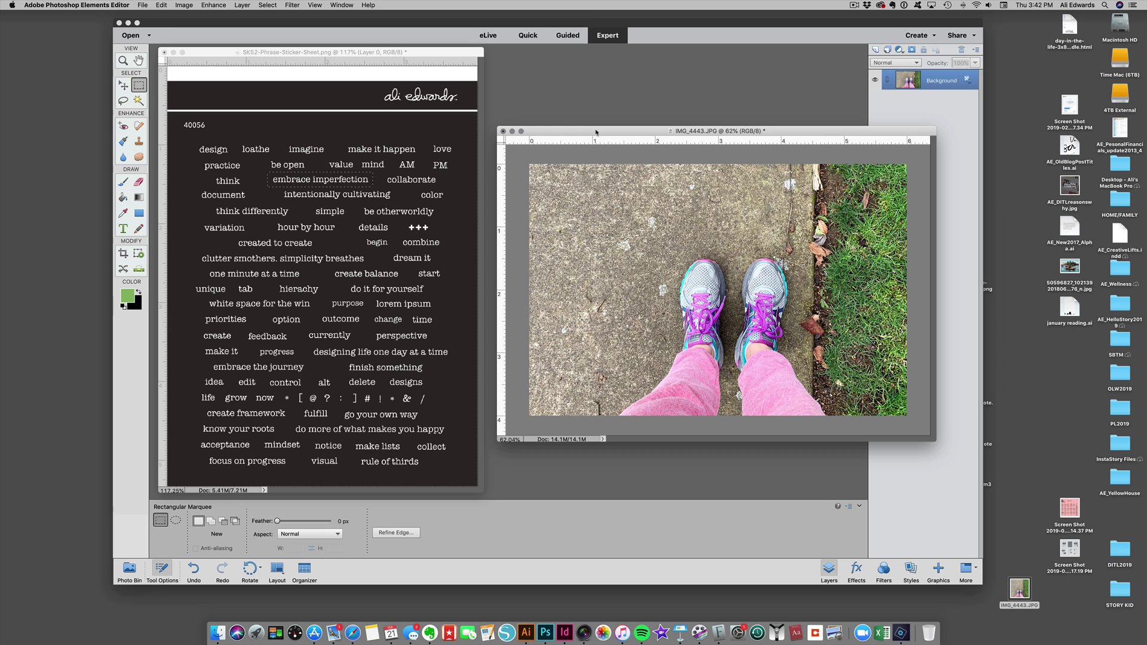
Paste the phrase into the photo, drag it to the upper left, and deselect the sticker sheet
key("super+v")
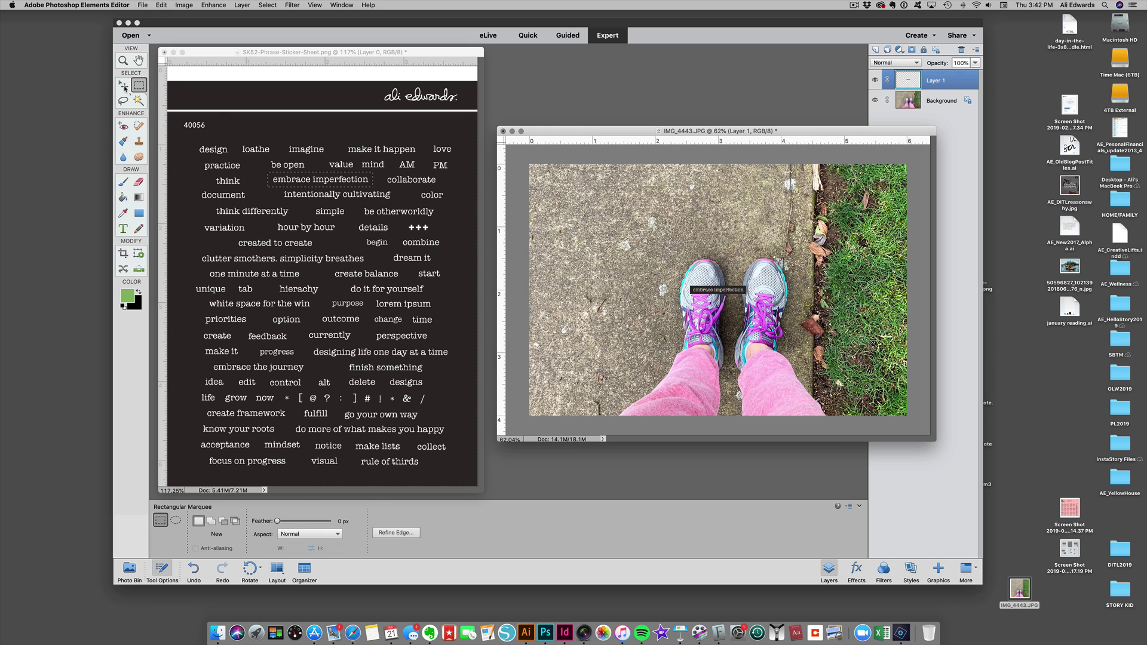
key("v")
left_click_drag(735, 291, 619, 216)
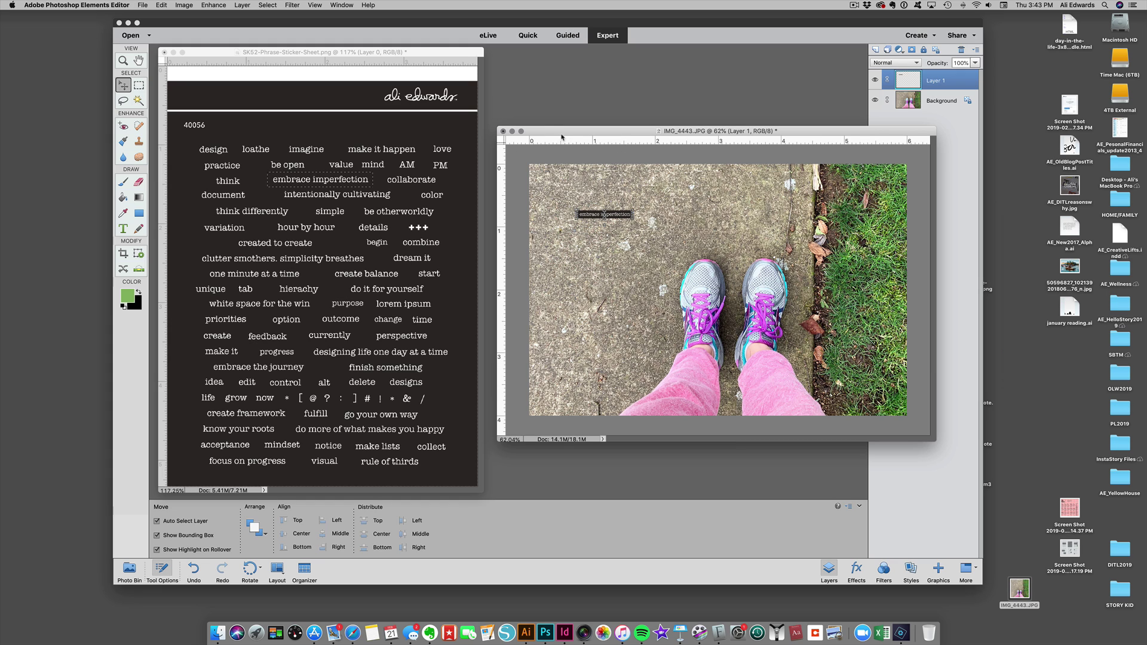
left_click(339, 53)
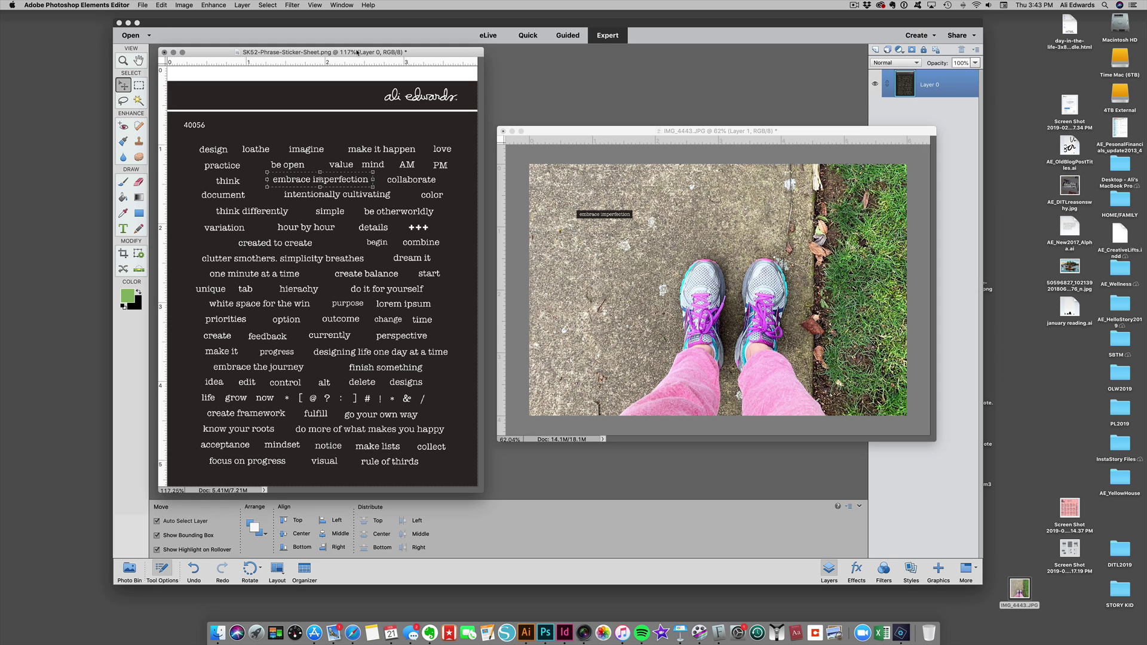
key("super+d")
Marquee-select the word 'priorities' on the sticker sheet and copy it with Edit > Copy
left_click(217, 53)
left_click(136, 87)
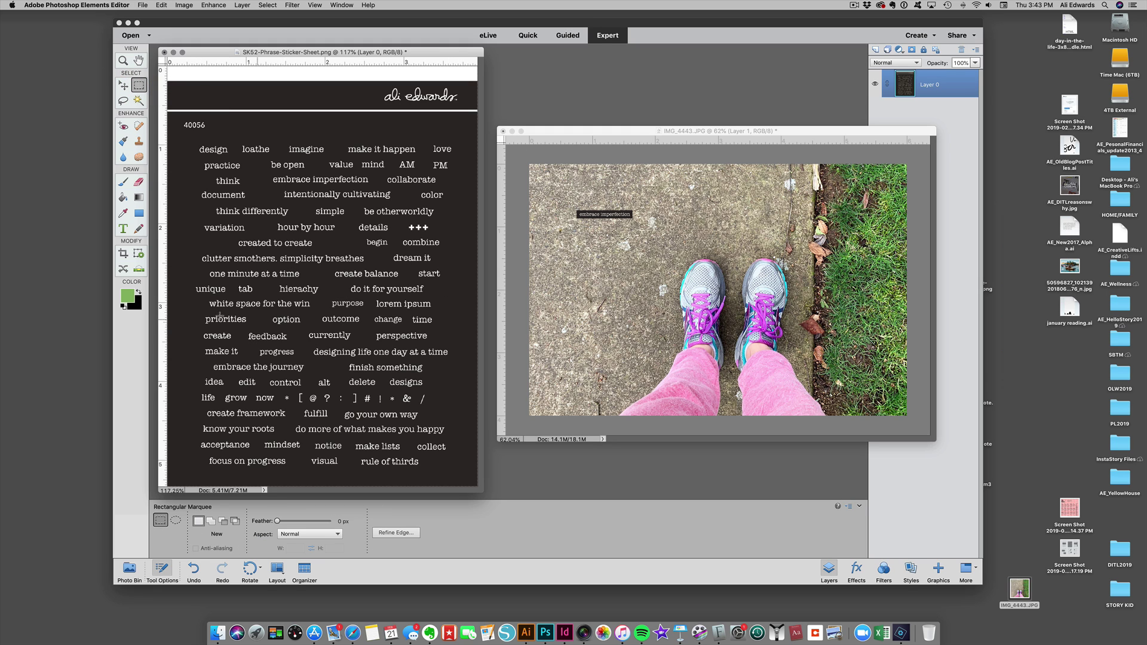
left_click_drag(201, 310, 251, 327)
left_click(160, 4)
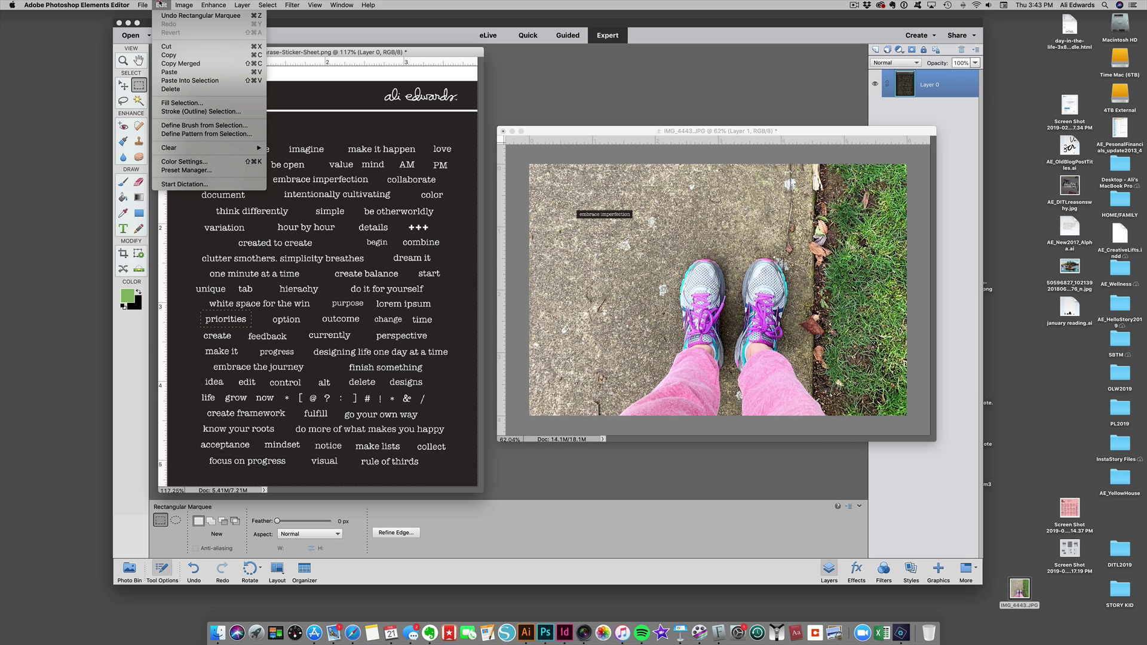
left_click(170, 55)
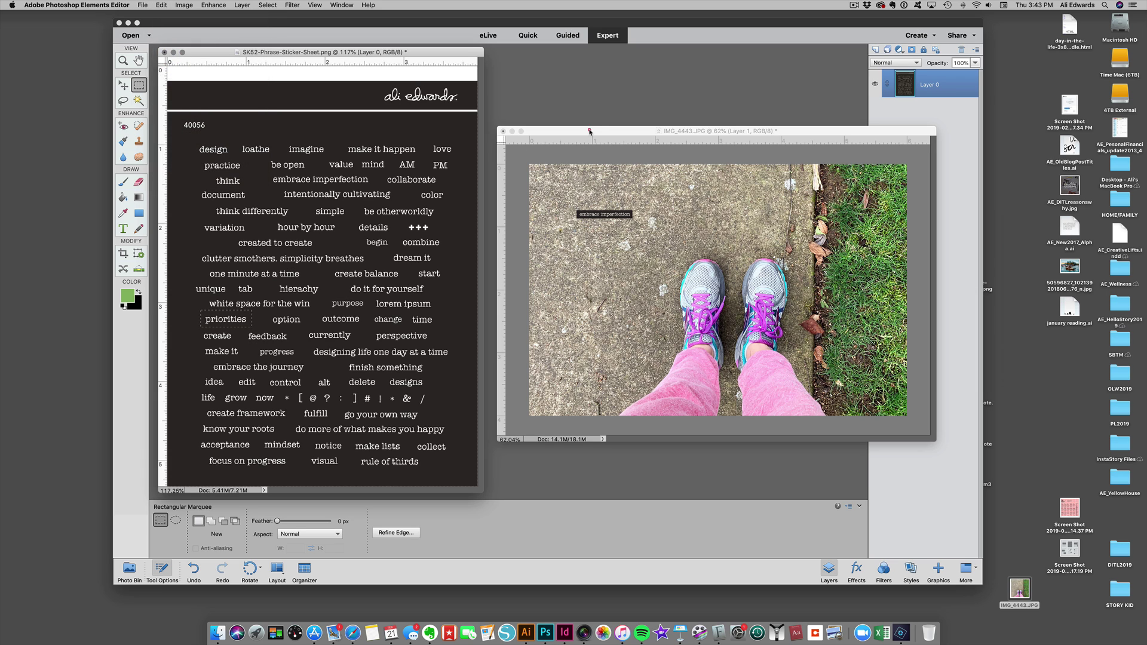
Paste 'priorities' into the photo and drag it up near 'embrace imperfection'
left_click(589, 128)
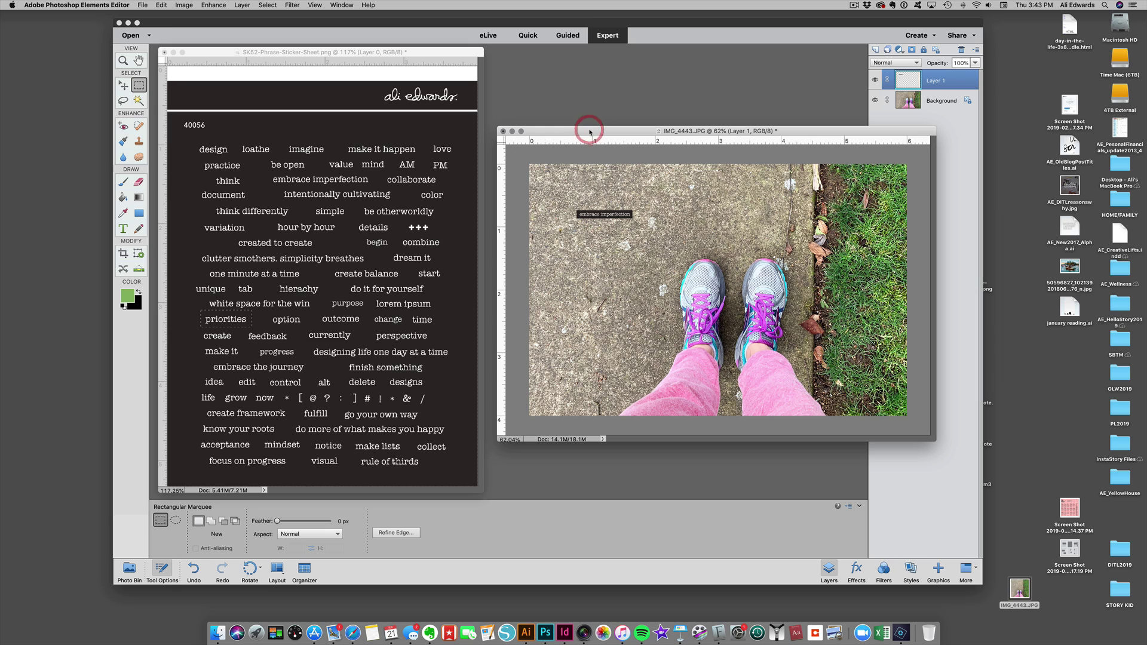
left_click(164, 5)
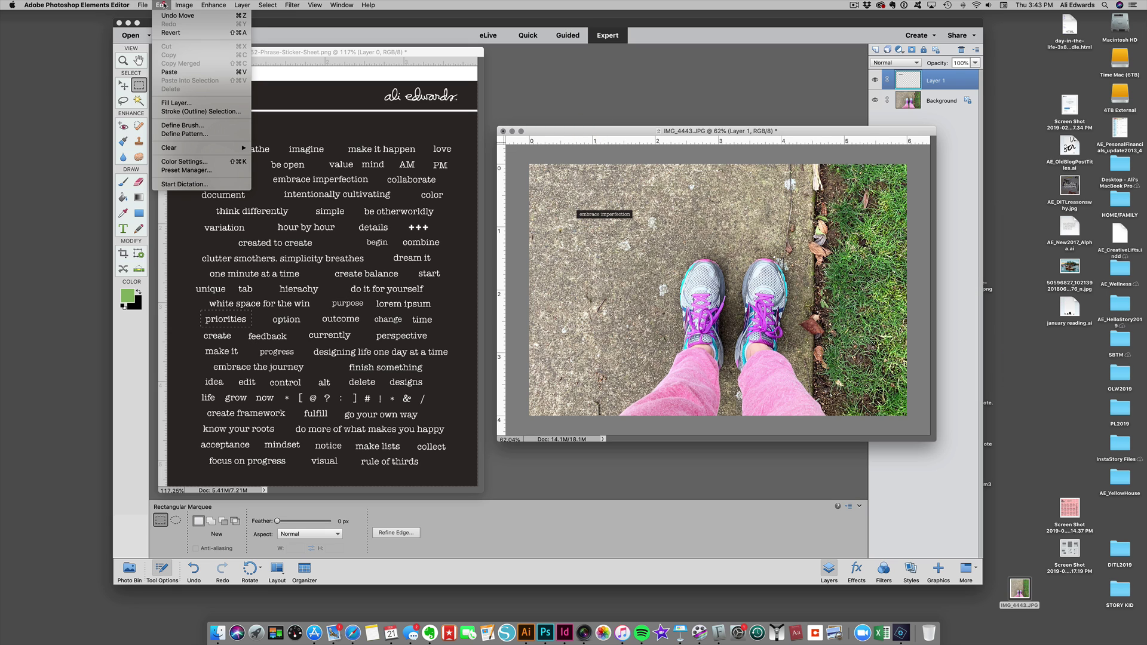
left_click(166, 71)
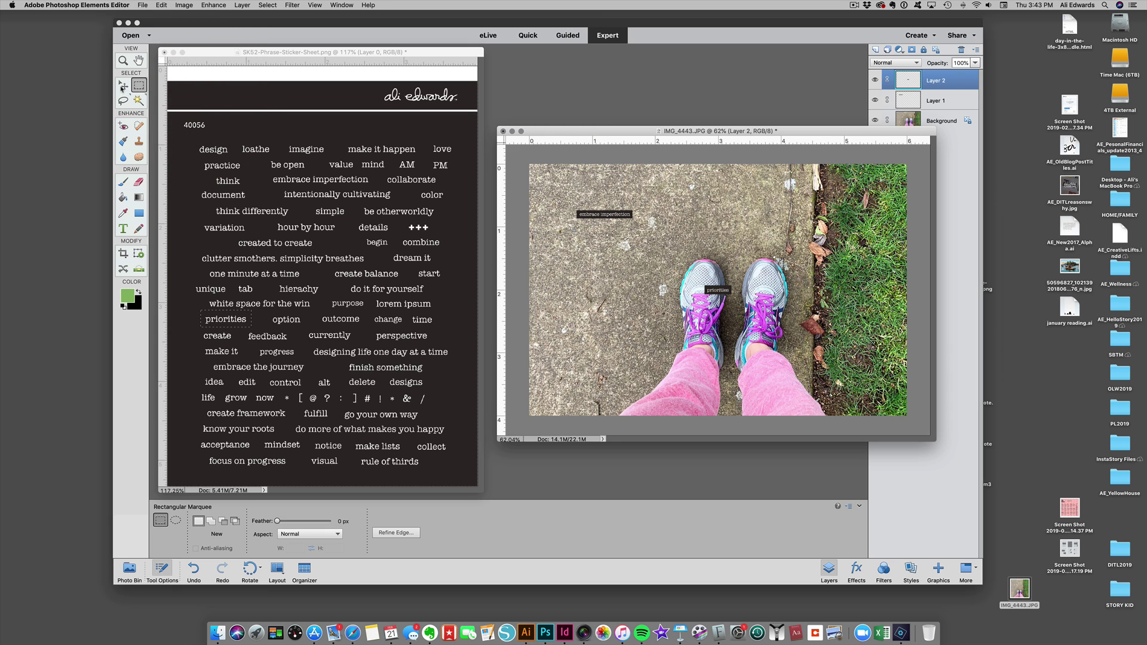
left_click(123, 85)
left_click(763, 308)
left_click_drag(721, 289, 592, 234)
left_click(714, 206)
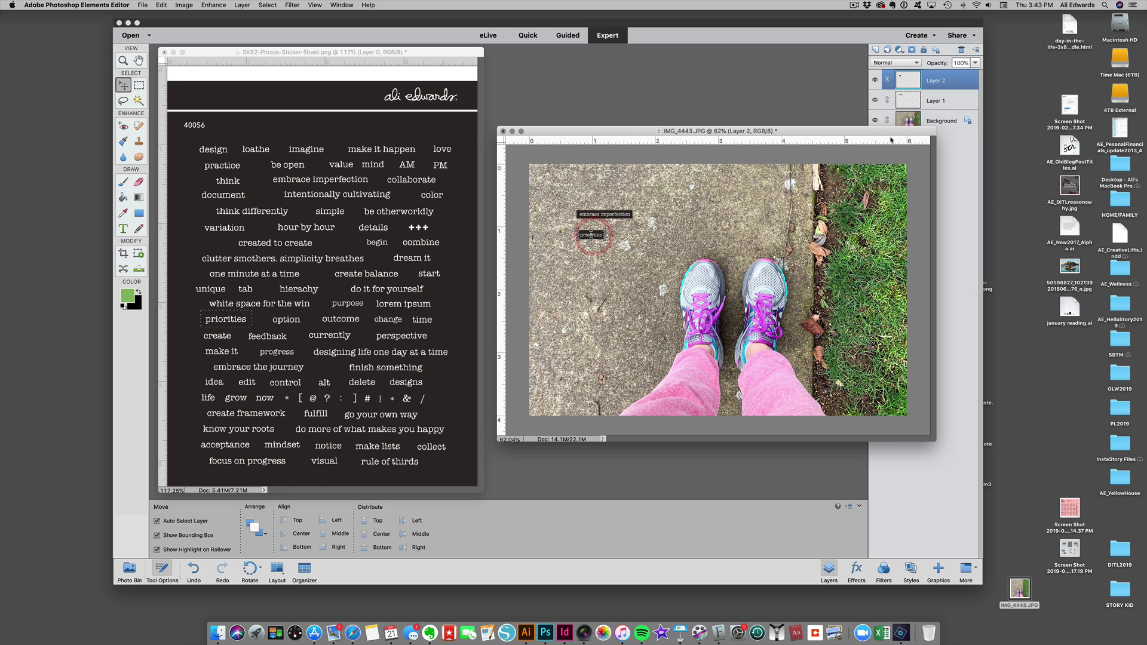
left_click_drag(890, 132, 757, 109)
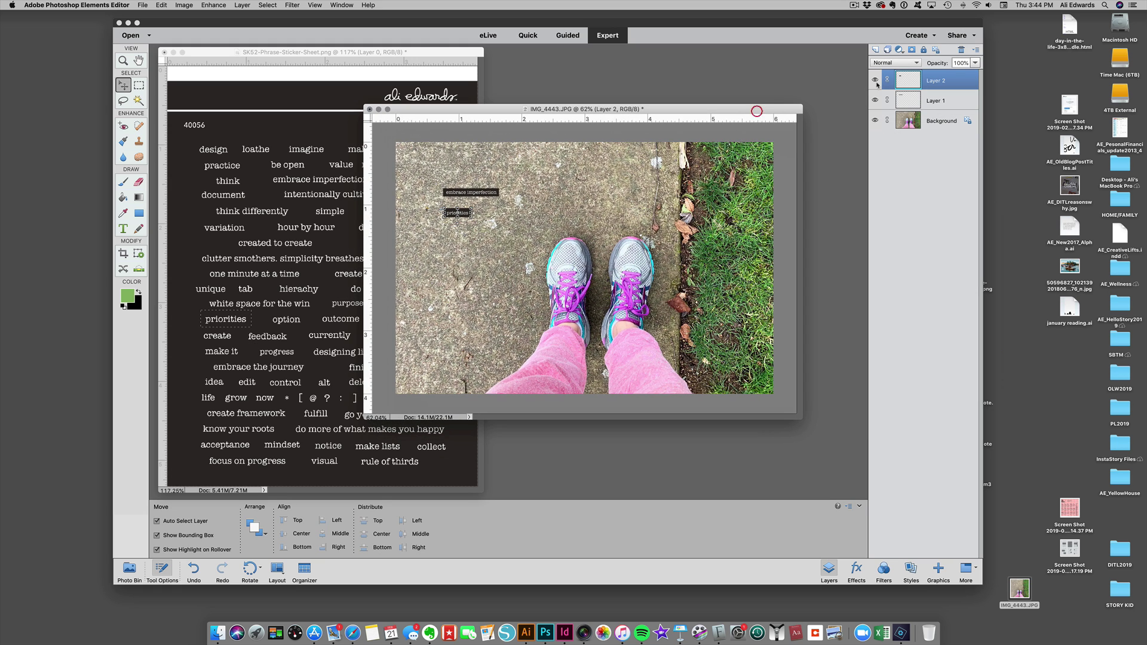
Toggle layer visibility to identify the sticker layers, ending with the 'priorities' layer selected
left_click(945, 121)
left_click(950, 100)
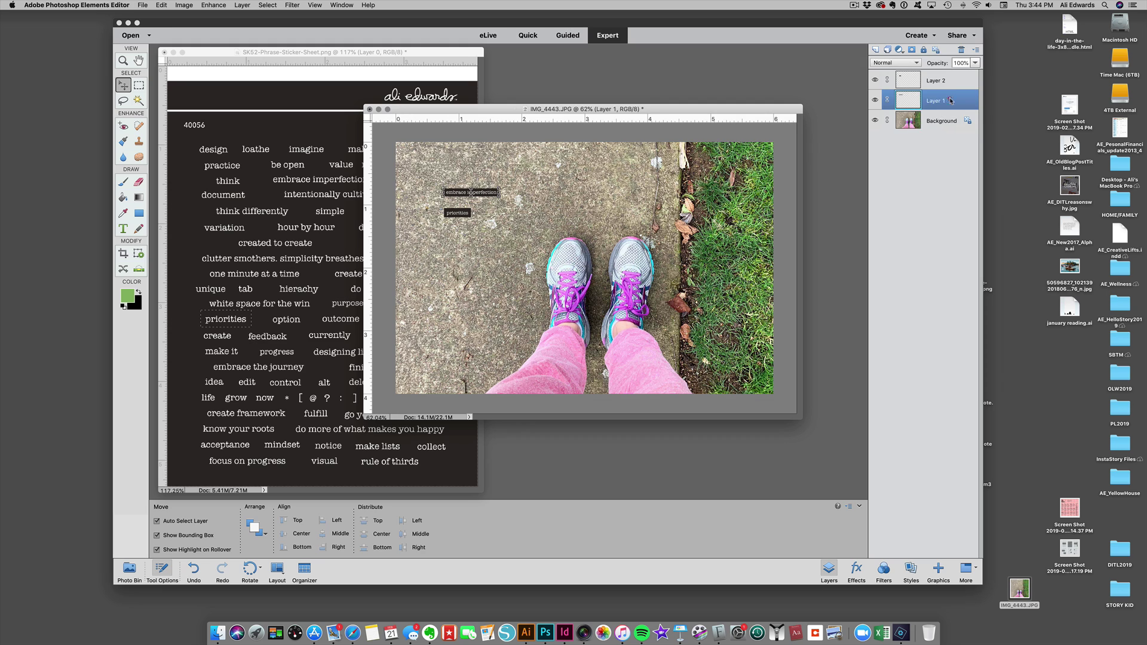
left_click(875, 100)
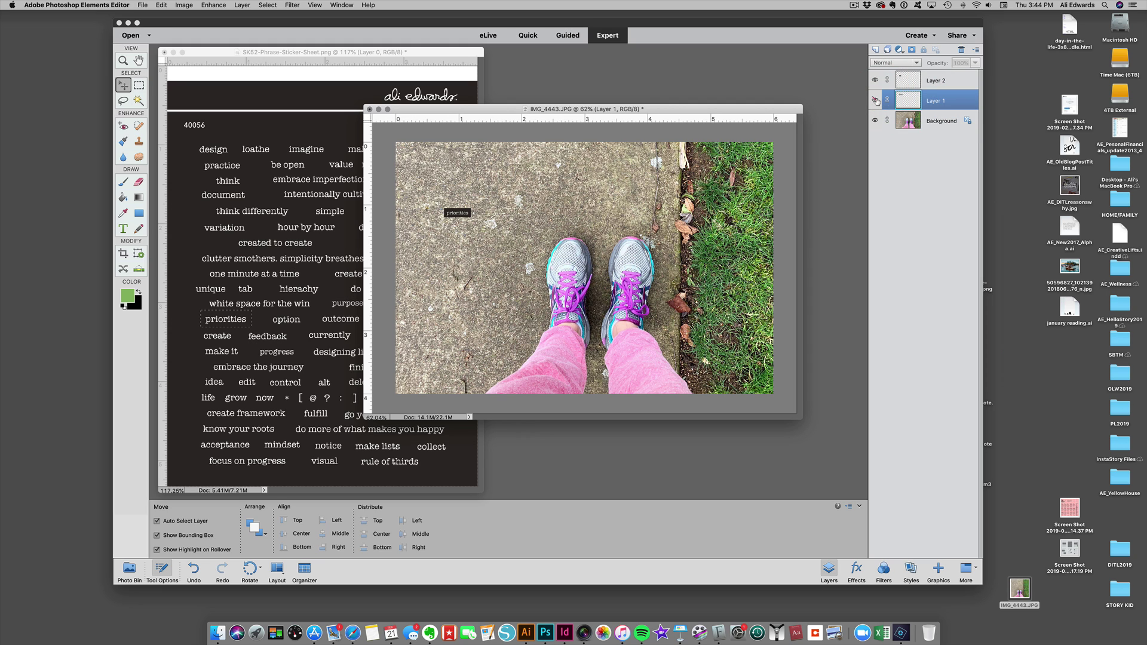
left_click(875, 100)
left_click(953, 79)
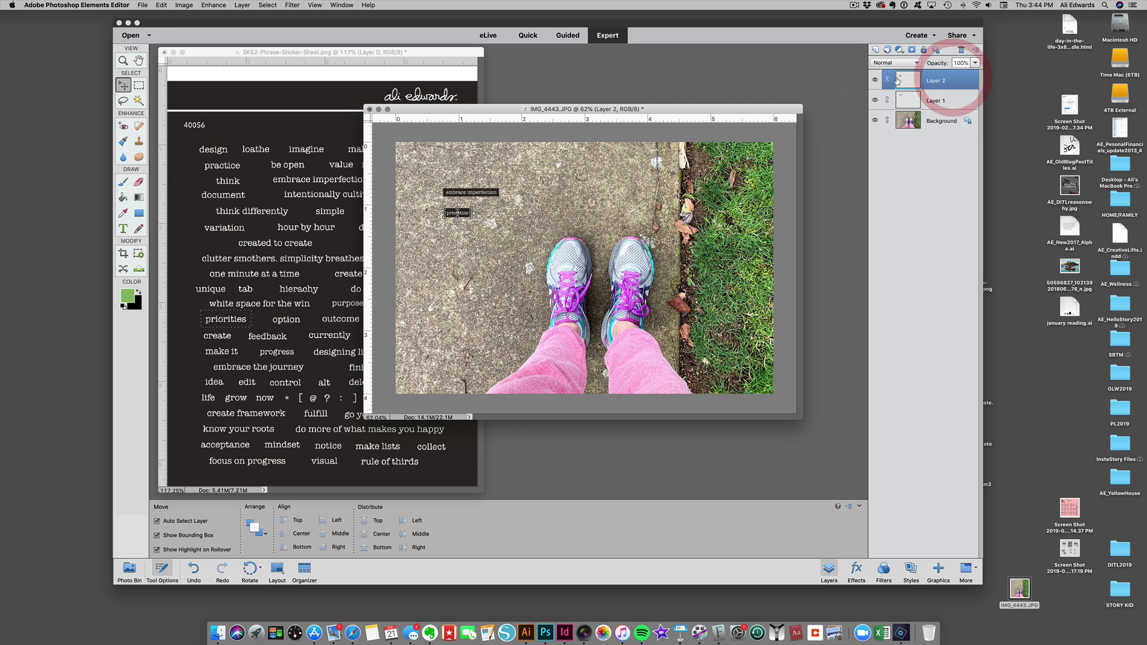
left_click(876, 79)
left_click(875, 79)
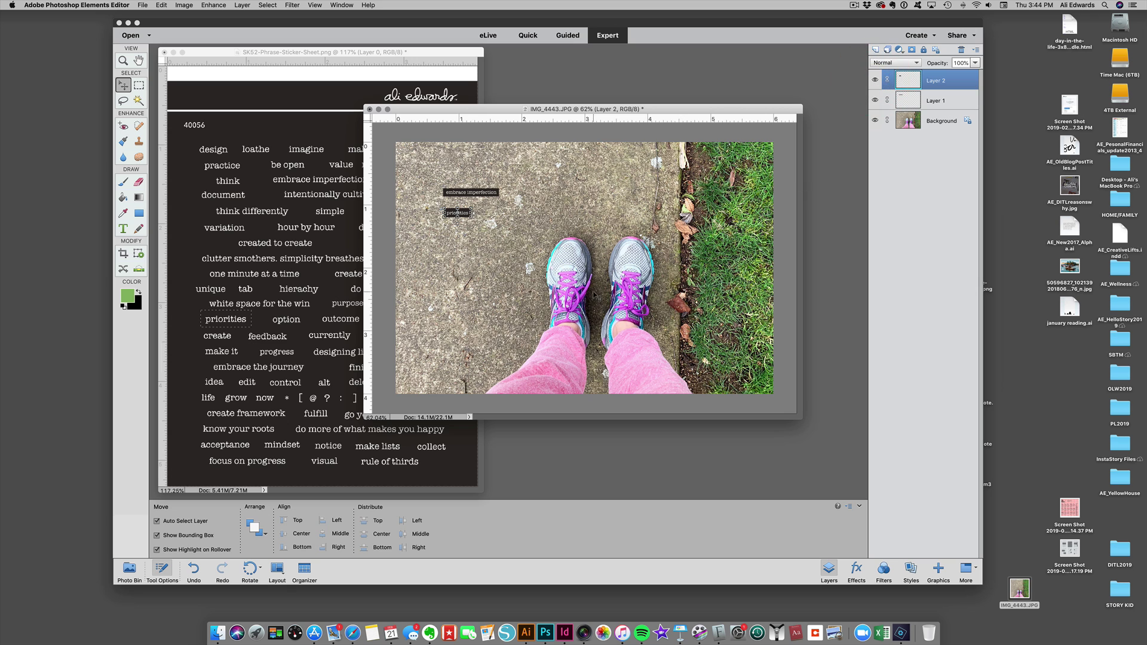
Nudge 'priorities' up just beneath 'embrace imperfection', then return to the sticker sheet
left_click_drag(660, 111, 790, 165)
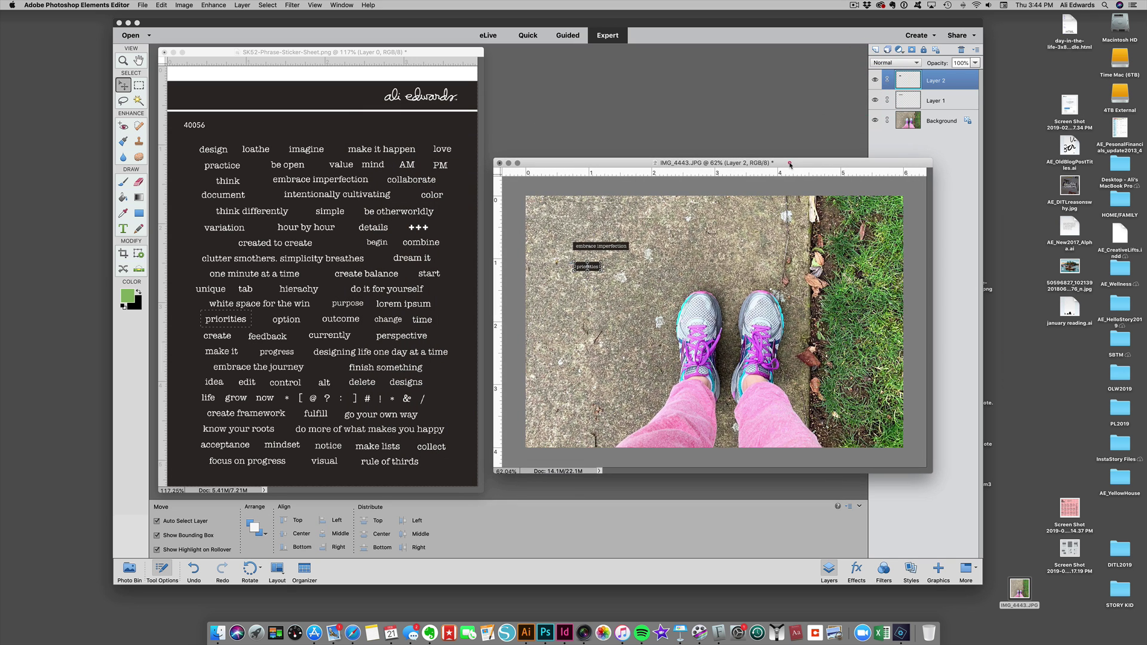
left_click(617, 290)
left_click_drag(595, 267, 595, 261)
left_click(368, 297)
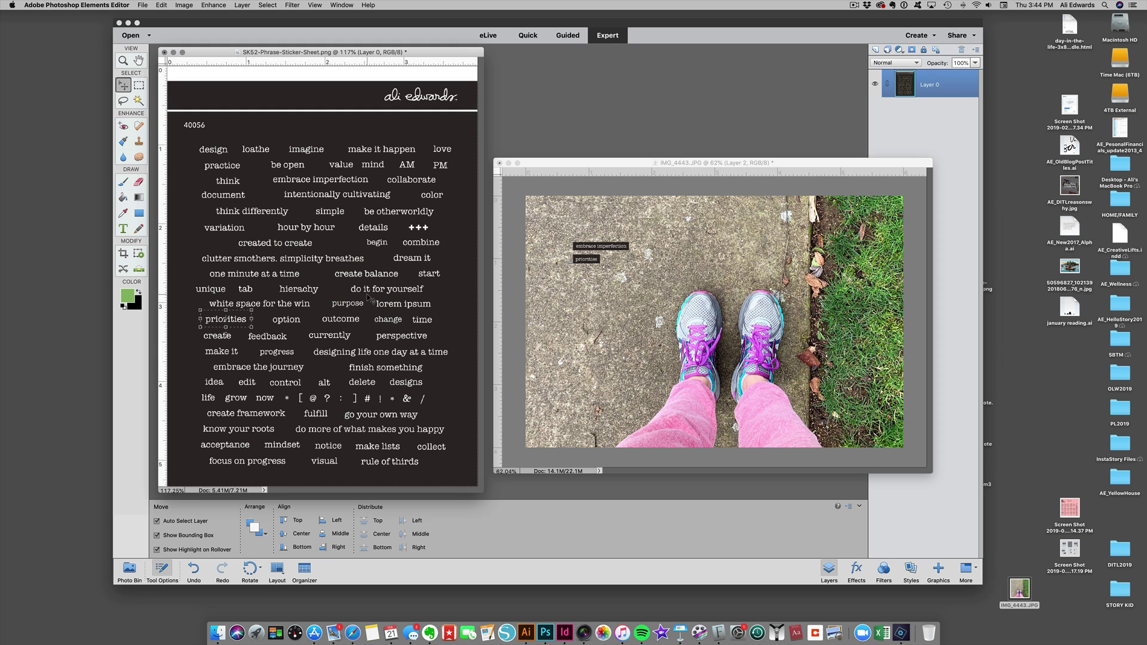
Clear the old selection and marquee-select 'embrace the journey' on the sticker sheet
key("super+d")
left_click(273, 5)
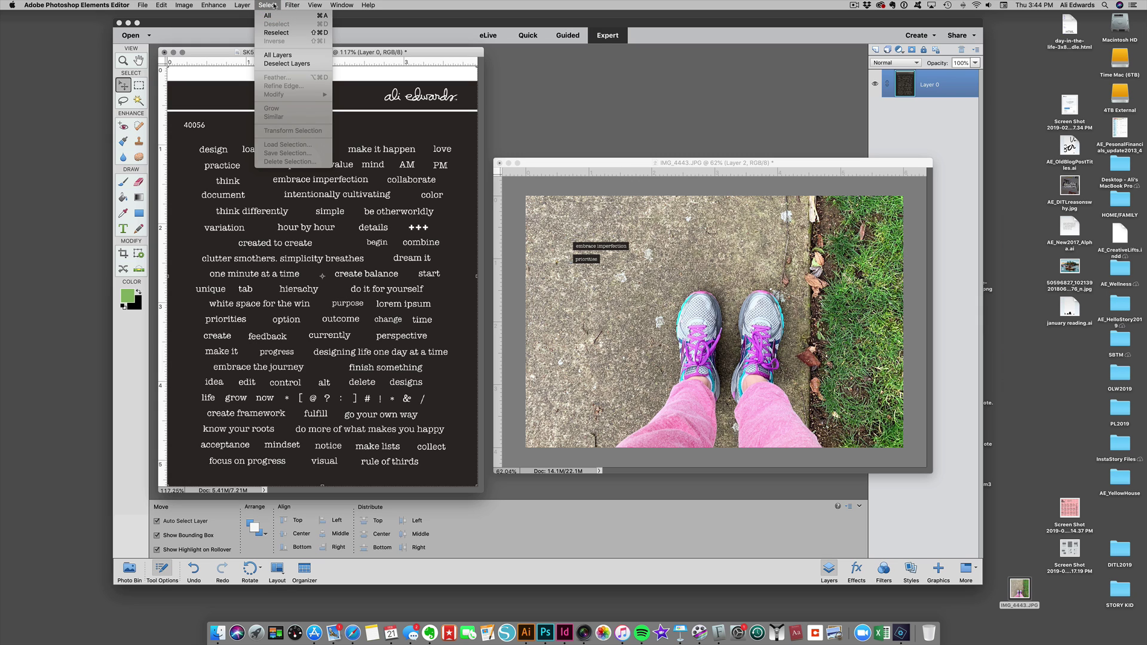
left_click(138, 85)
left_click(139, 85)
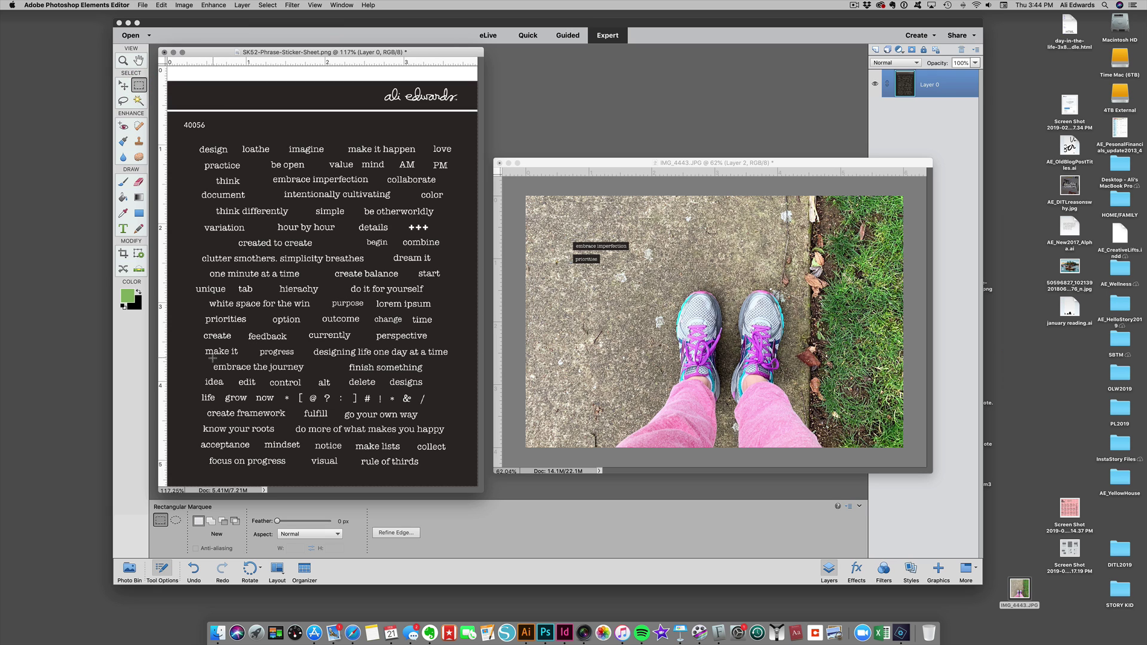
left_click_drag(210, 358, 306, 376)
Paste 'embrace the journey' into the photo and drag it beneath 'priorities'
left_click(588, 162)
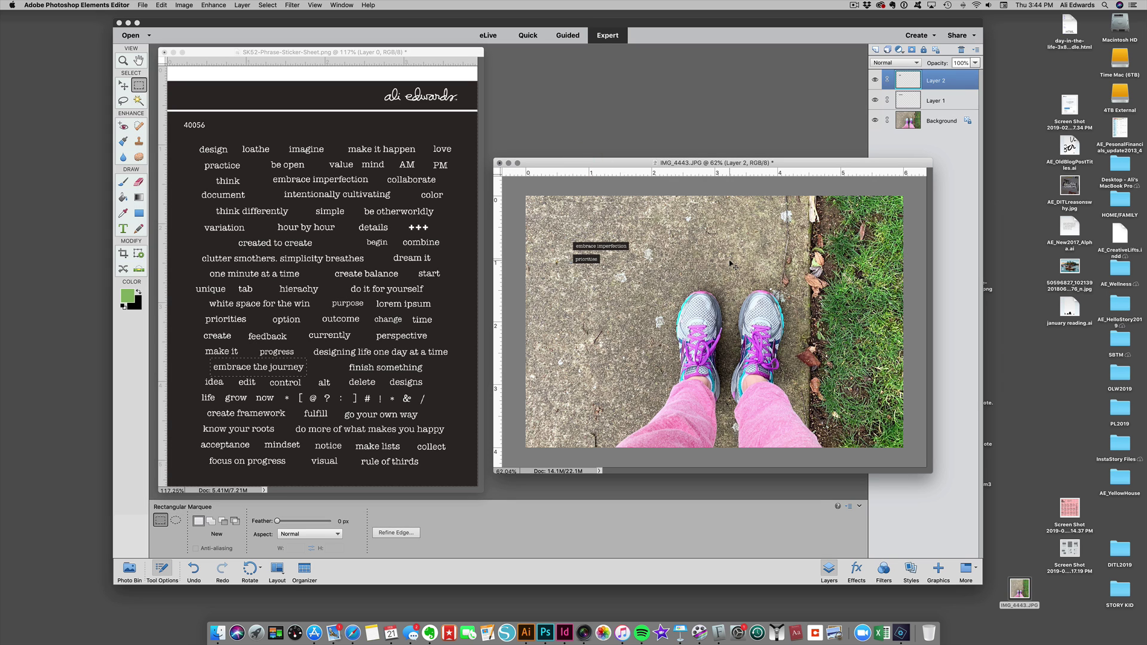
key("super+v")
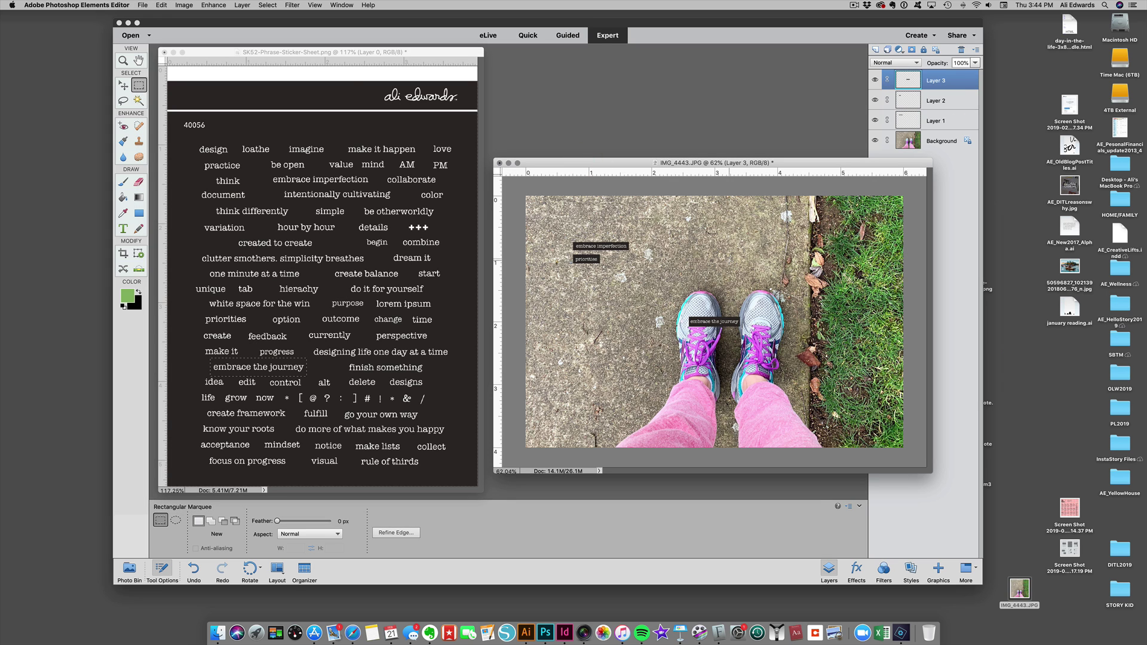
left_click(123, 85)
left_click_drag(723, 321, 611, 273)
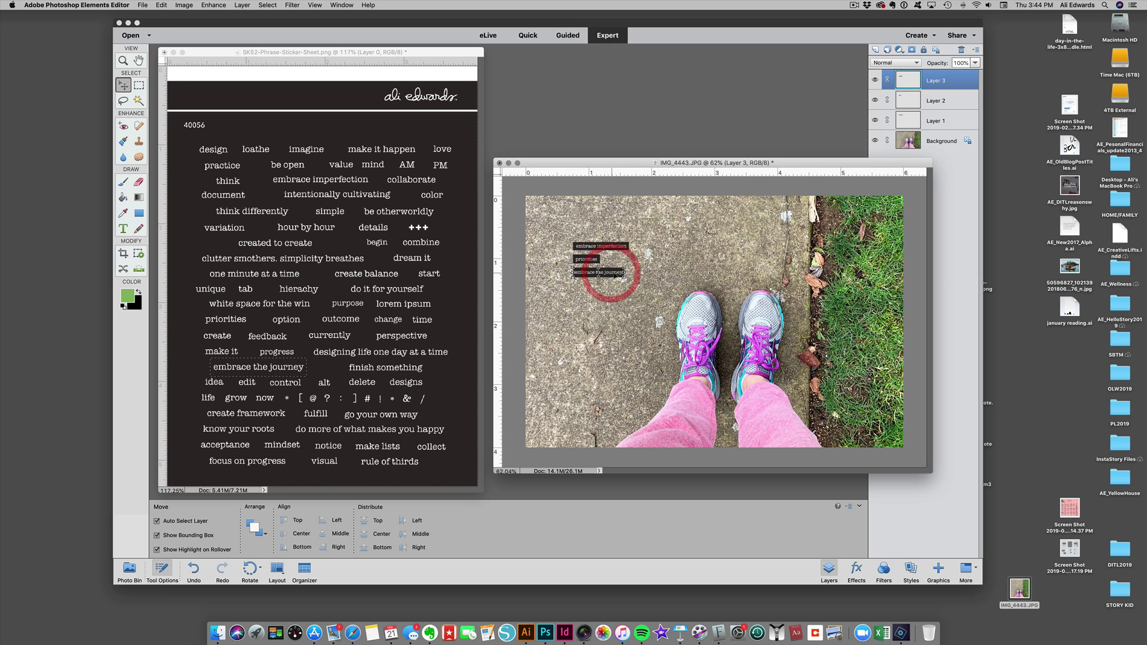
left_click_drag(618, 164, 618, 160)
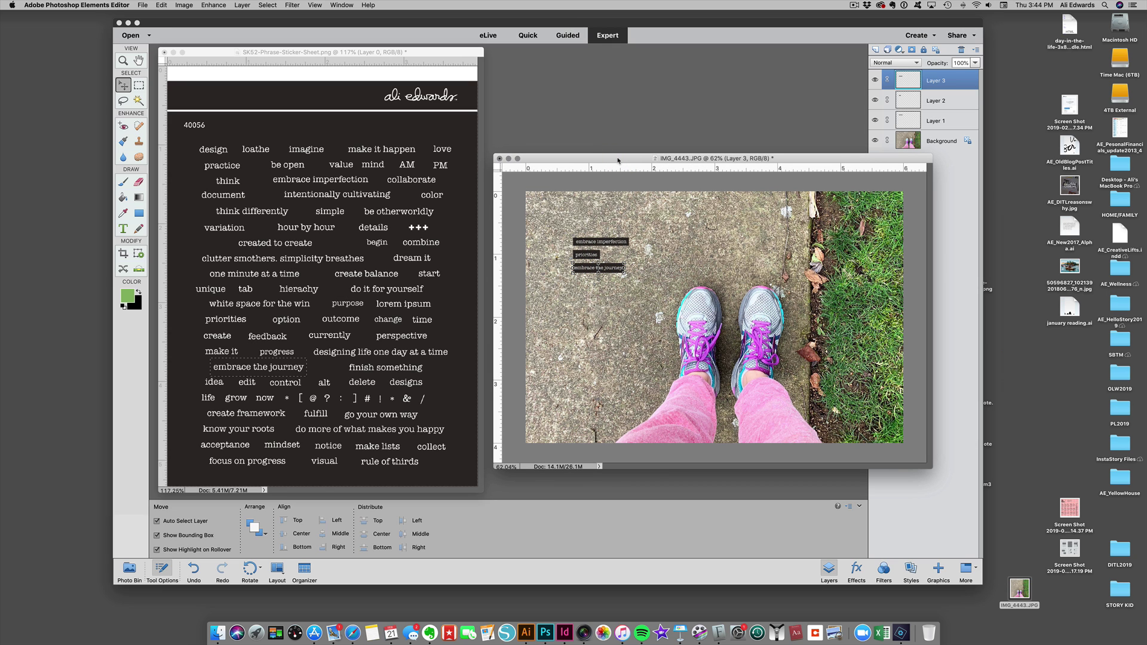